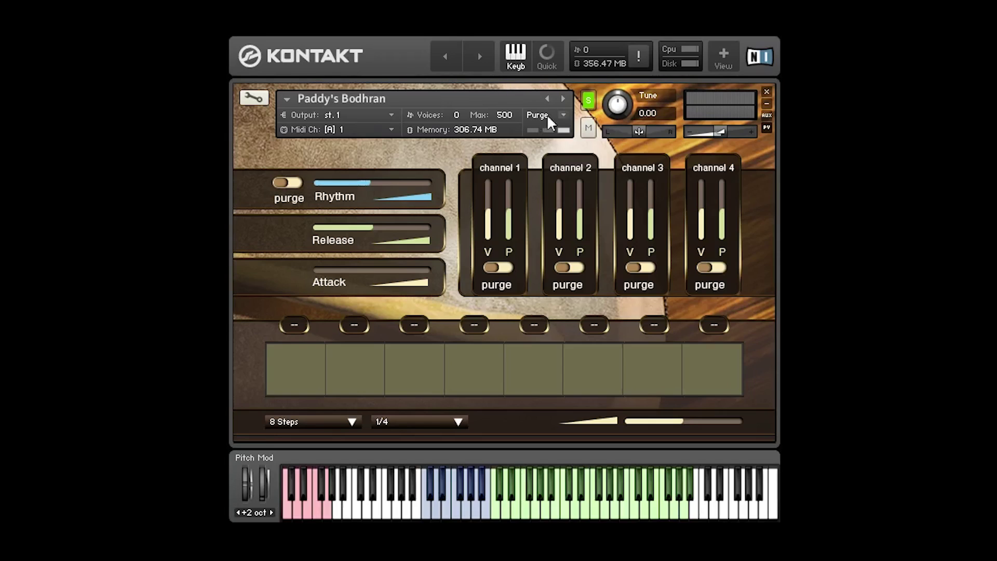
Preview the Paddy's Cajon instrument and return to Paddy's Bodhran
click(565, 99)
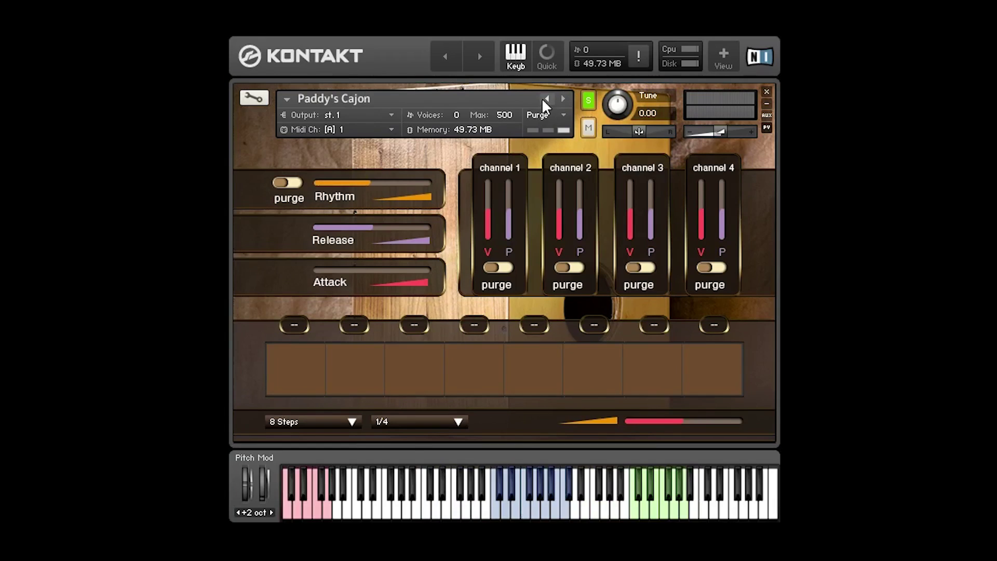
click(542, 99)
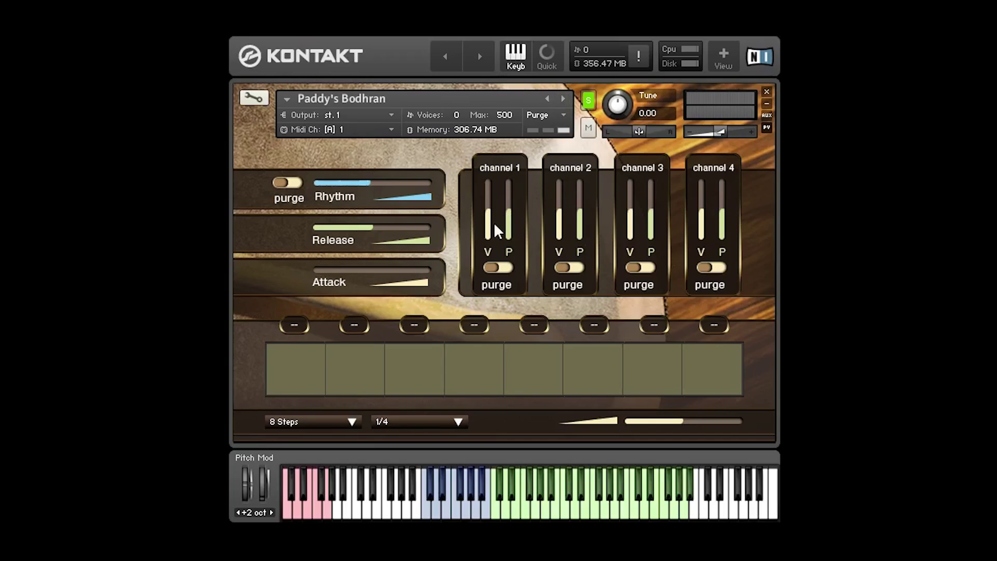
Purge the samples of channels 1, 2, 3 and 4 in Paddy's Bodhran
drag(491, 198, 509, 233)
click(497, 268)
click(565, 269)
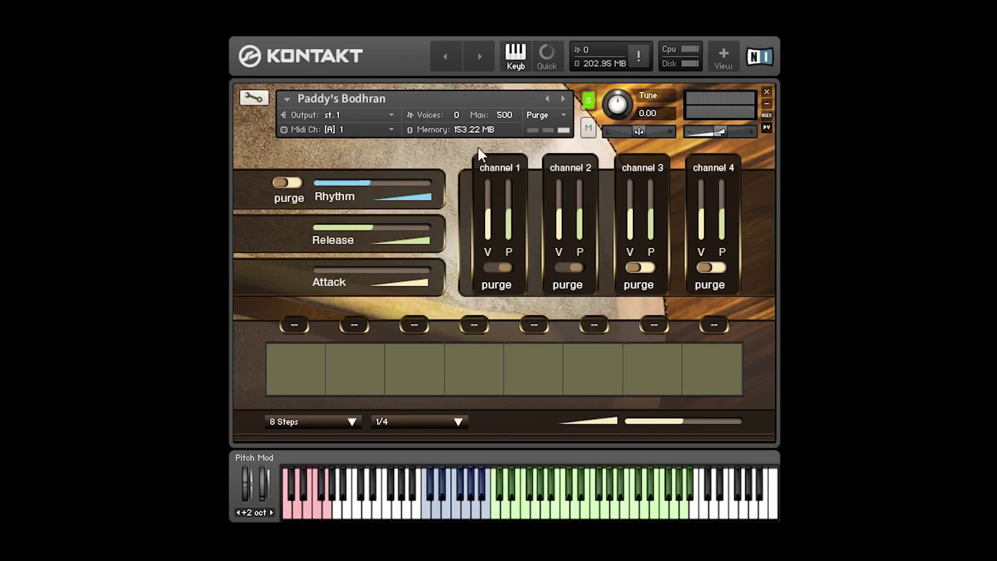
click(635, 266)
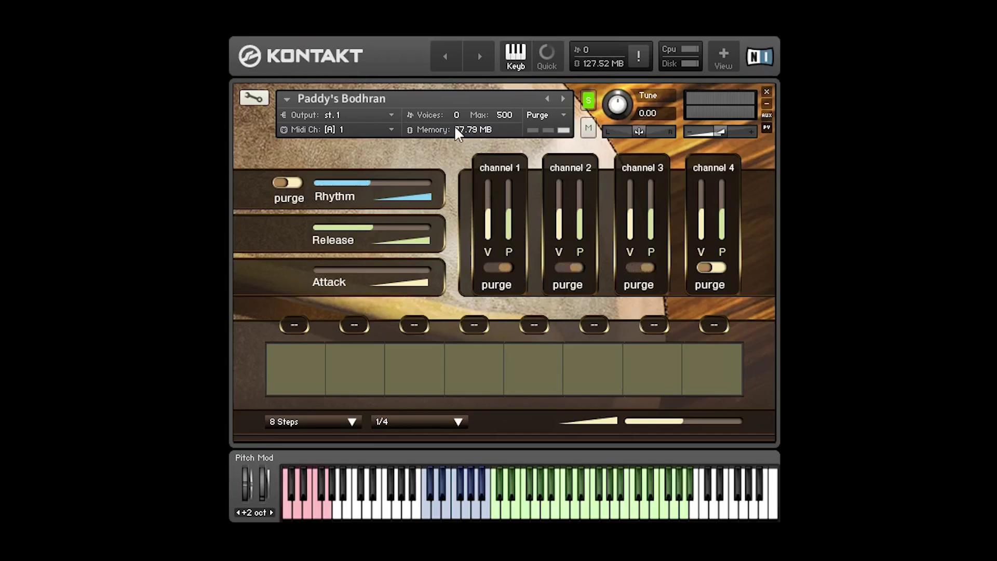
click(706, 268)
Reload the purged samples of all four channels
click(708, 266)
click(635, 267)
click(577, 266)
click(497, 265)
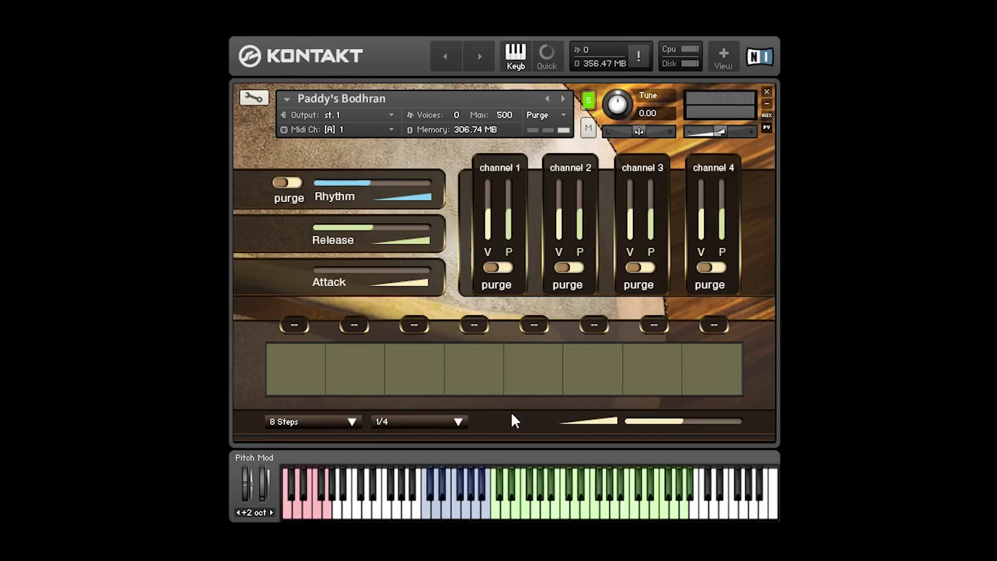
Purge the Rhythm samples of Paddy's Bodhran and load them back in
click(431, 516)
click(281, 185)
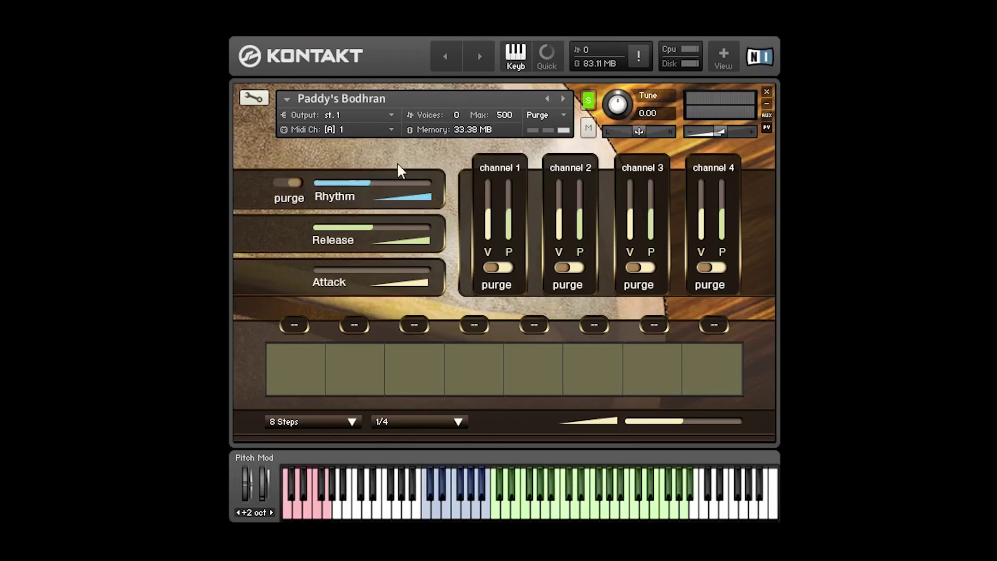
click(289, 185)
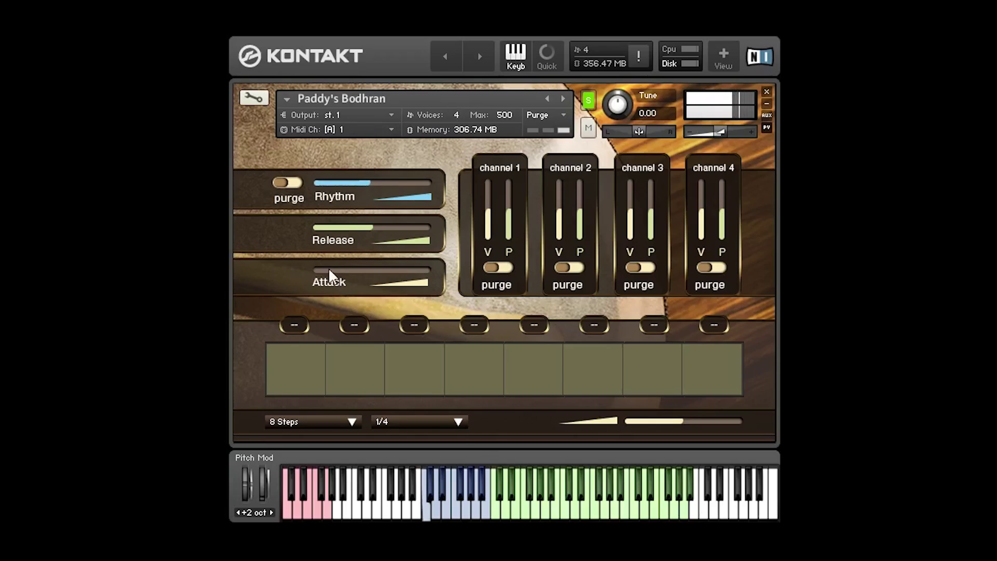
Sweep the Attack to its maximum and back to zero, and try out the Release amount
drag(330, 267, 427, 272)
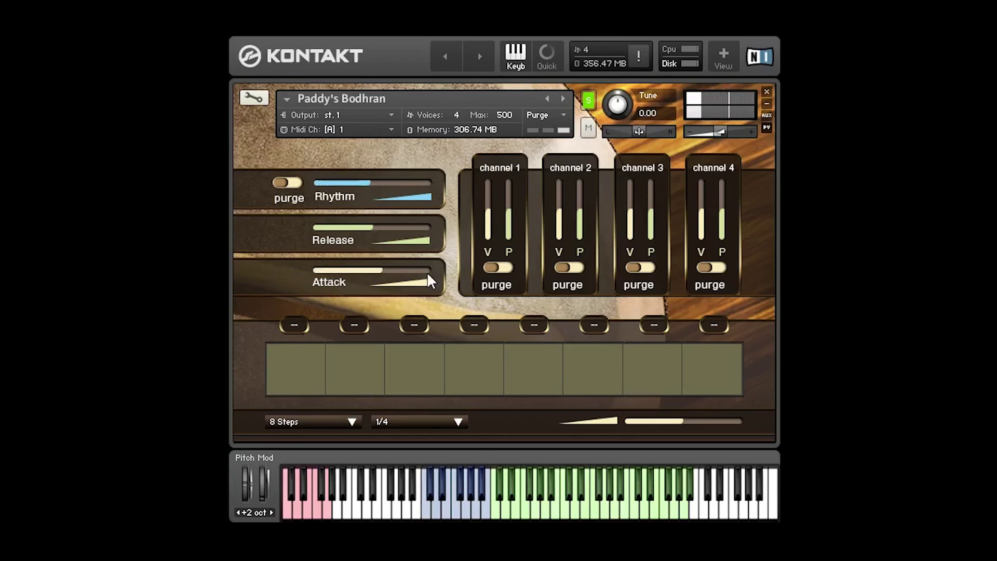
click(427, 272)
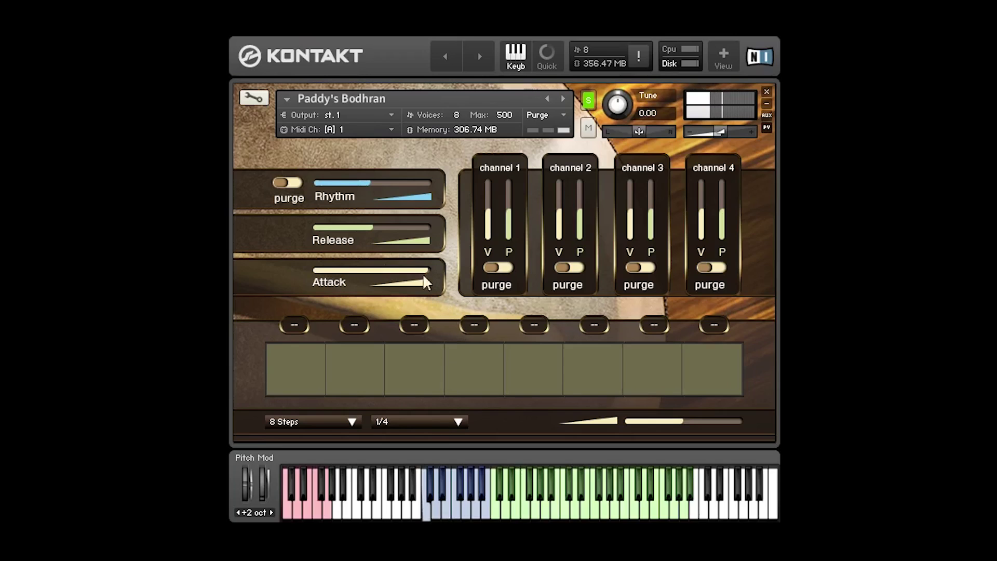
drag(418, 276, 247, 269)
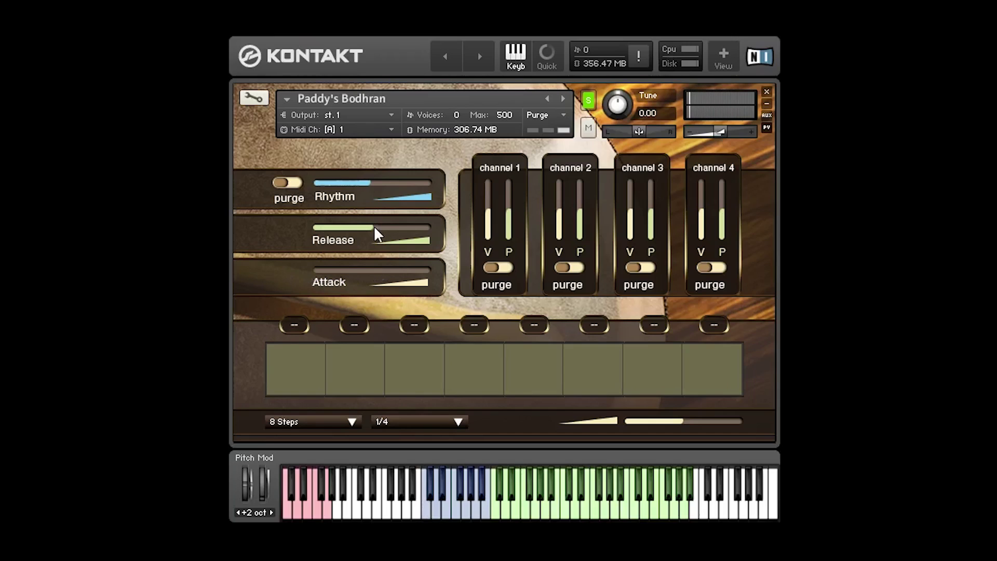
drag(379, 222, 406, 227)
drag(352, 225, 354, 226)
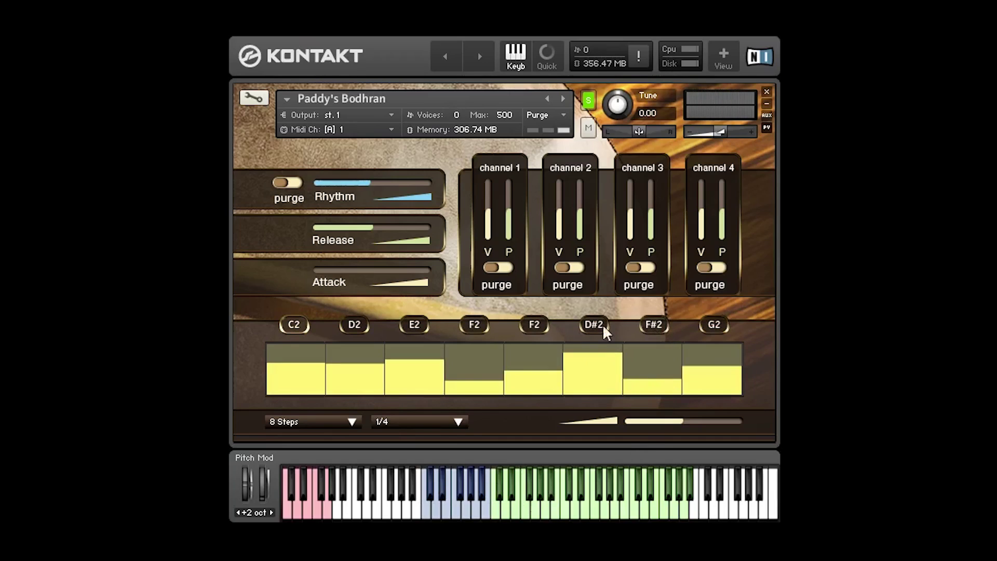
Clear the fifth step's F2 note and redraw the pattern's step levels, with the first step near full and the fifth empty
click(536, 325)
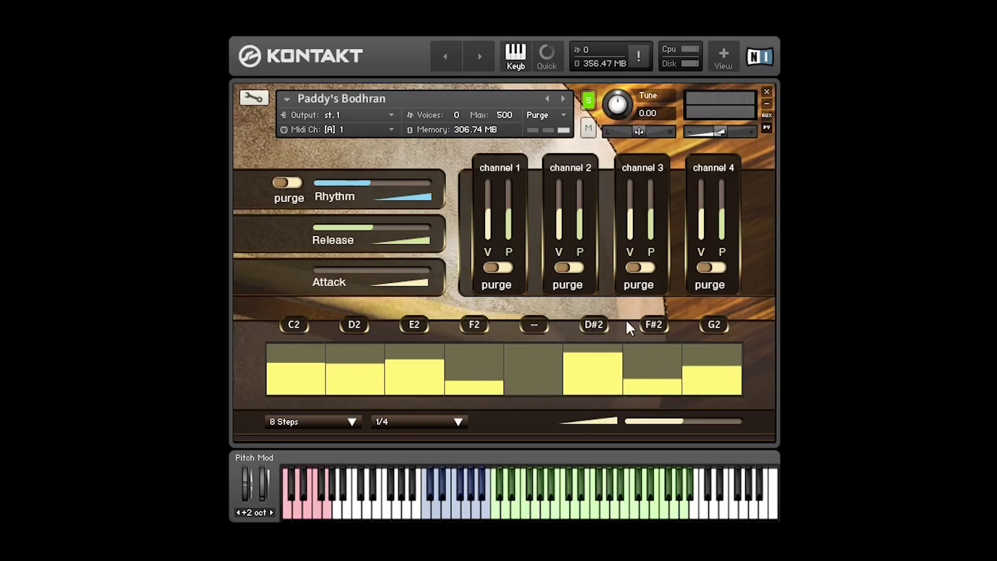
mouse_move(336, 394)
mouse_down()
mouse_move(349, 356)
mouse_move(348, 385)
mouse_move(374, 368)
mouse_move(405, 378)
mouse_move(390, 367)
mouse_up()
drag(275, 383, 650, 357)
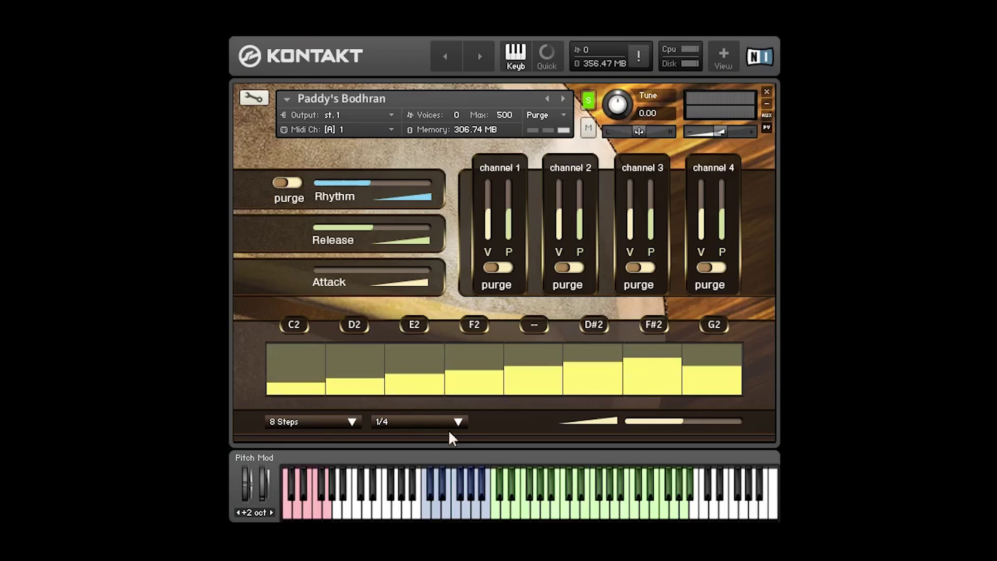
drag(512, 352, 535, 398)
mouse_move(327, 391)
mouse_down()
mouse_move(320, 366)
mouse_move(341, 382)
mouse_move(340, 366)
mouse_up()
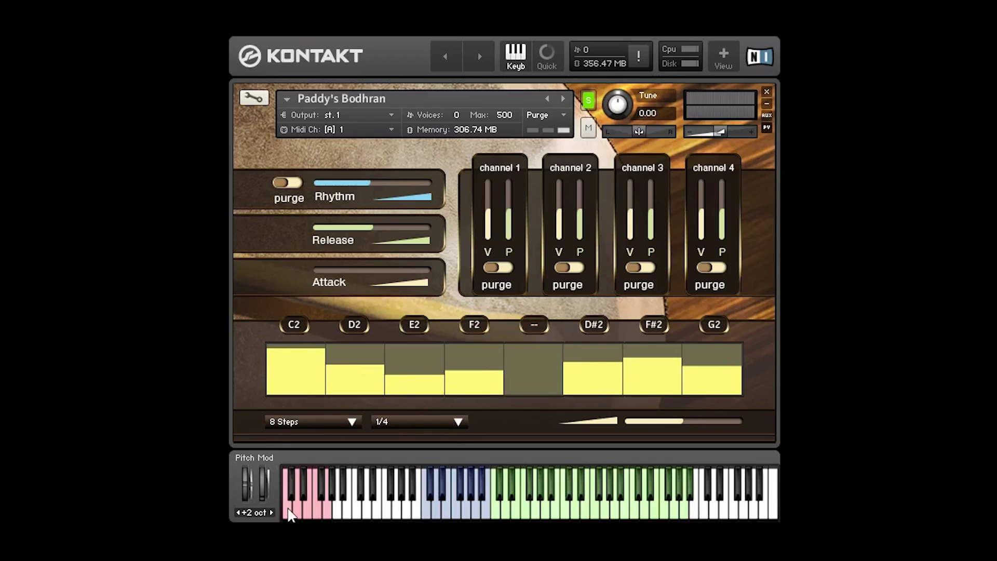
Play a key in the blue range and switch to another pattern with a pink pattern key
click(440, 493)
click(304, 503)
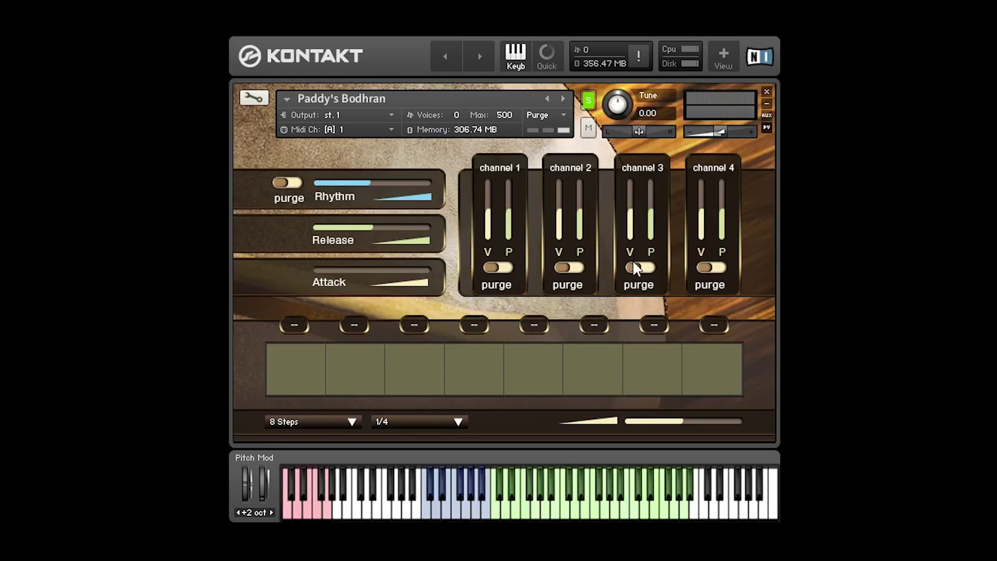
Try the pattern starting on C2 with 5 and 16 steps, and set it back to 8 steps
click(299, 421)
click(290, 492)
click(285, 421)
click(286, 322)
click(304, 421)
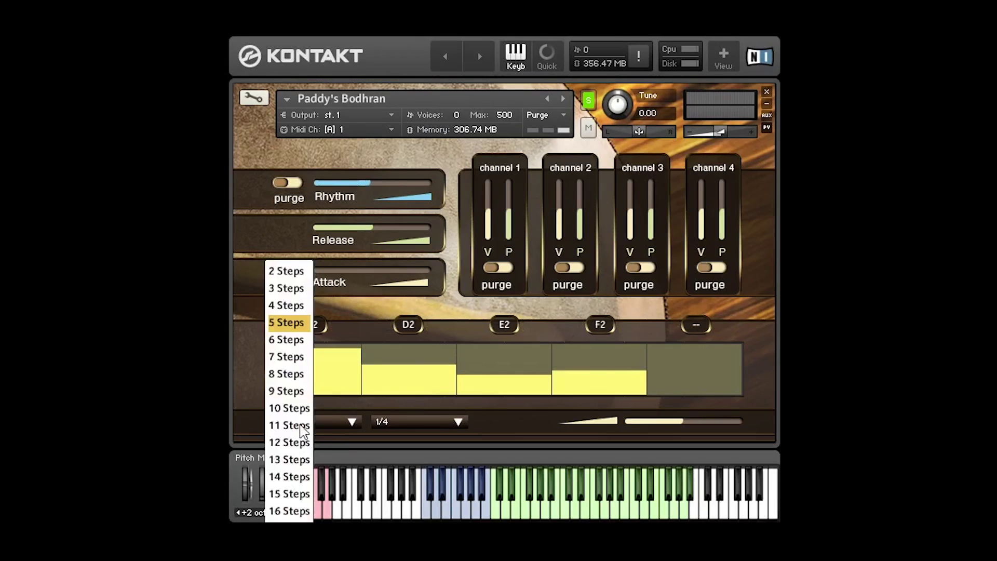
click(289, 512)
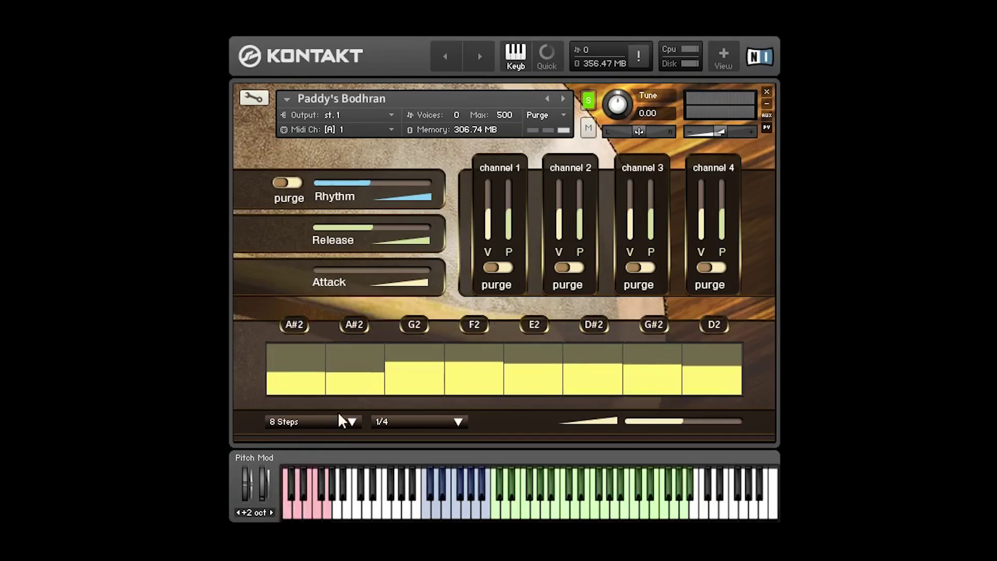
click(305, 421)
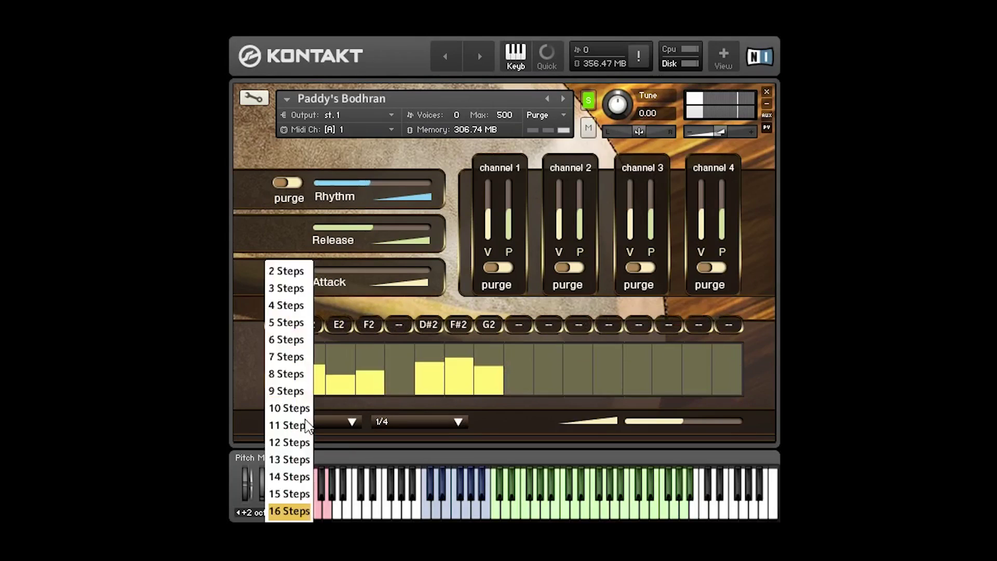
click(285, 377)
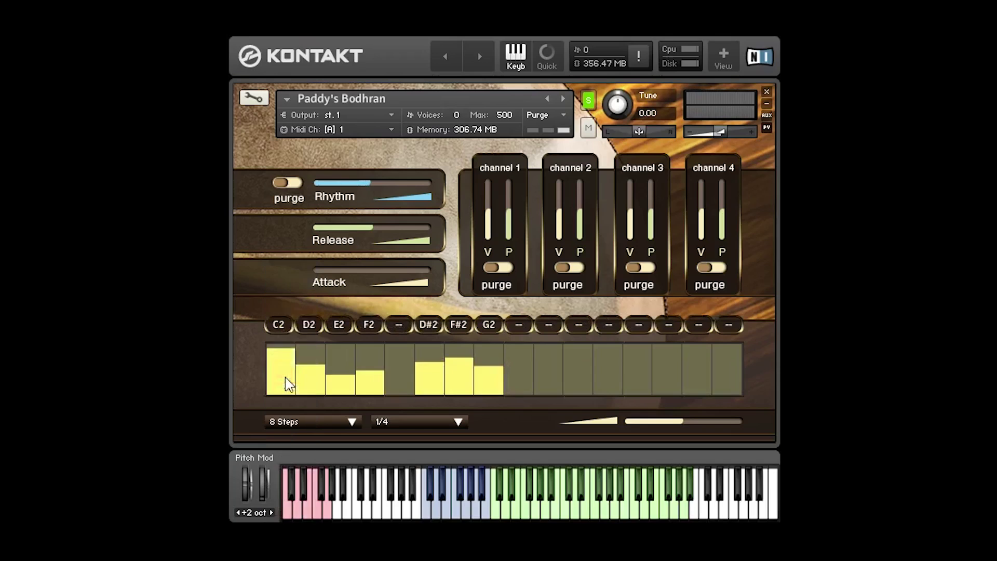
Set the step length of the pattern starting on C2 to 3/32
click(442, 421)
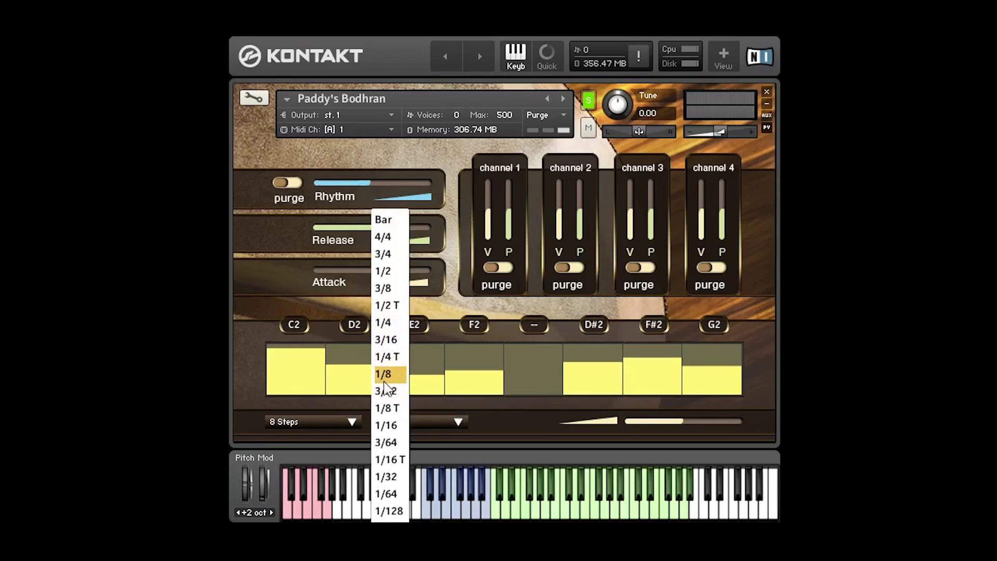
click(527, 422)
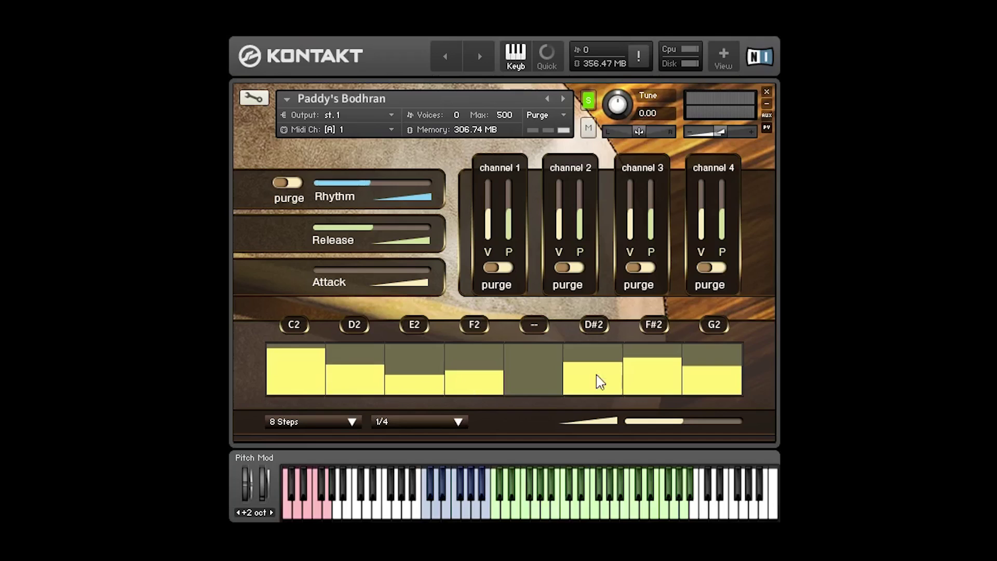
click(410, 414)
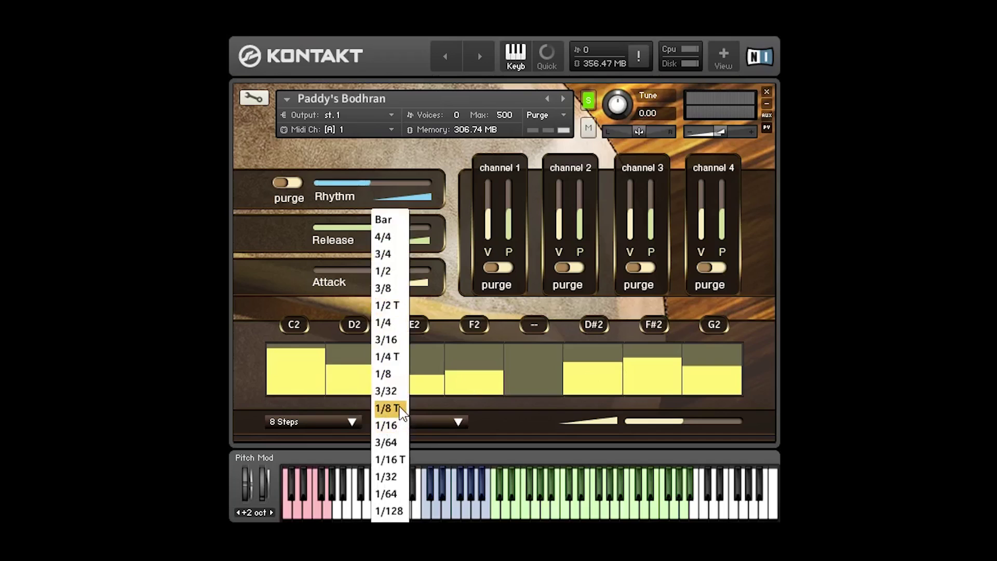
click(392, 391)
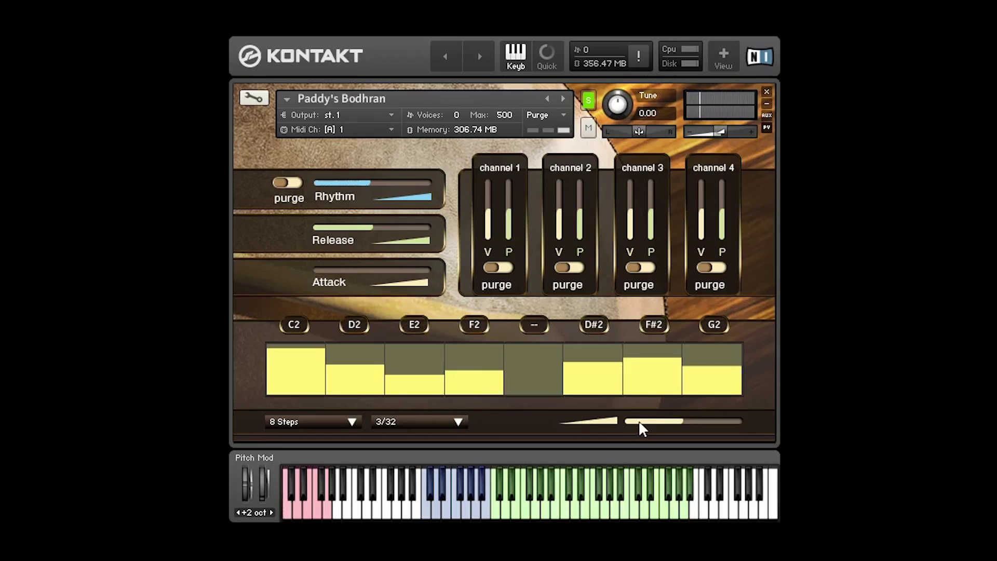
Sweep the sequencer's unlabelled slider between its extremes and set it to maximum for the 3/32 pattern
mouse_move(653, 419)
mouse_down()
mouse_move(578, 419)
mouse_move(597, 431)
mouse_move(637, 422)
mouse_up()
drag(667, 430, 561, 426)
drag(655, 421, 742, 421)
drag(737, 423, 548, 425)
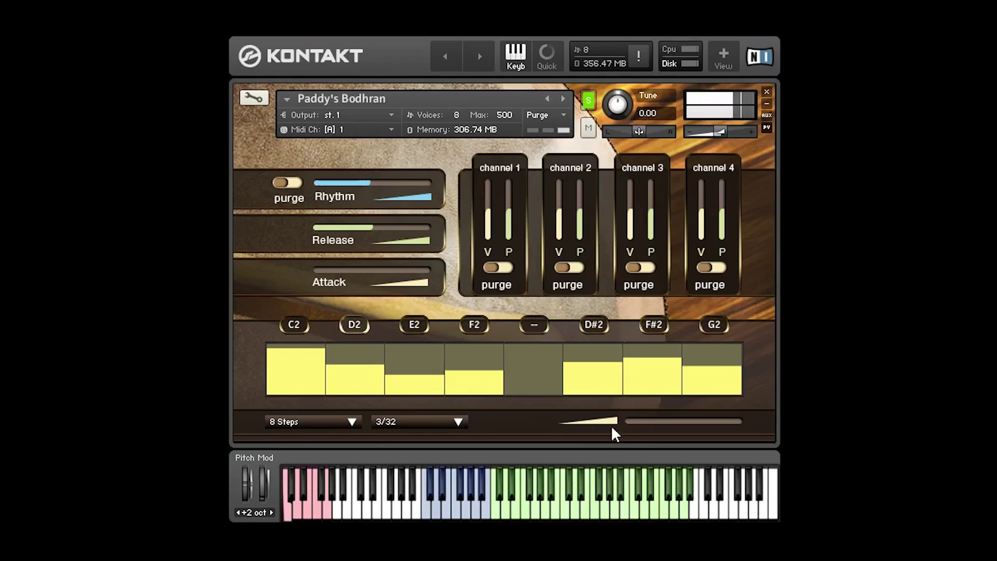
drag(628, 422, 751, 417)
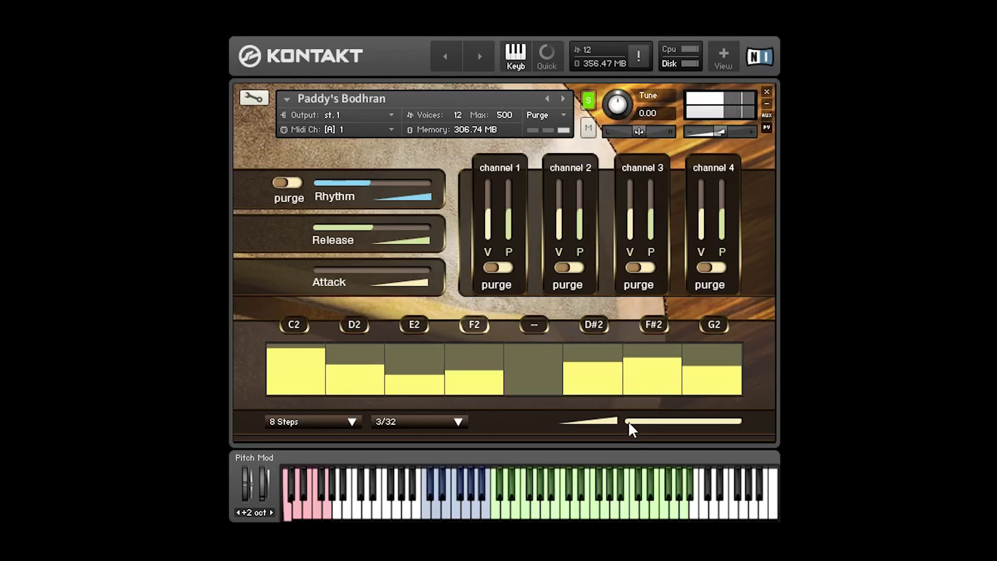
Set the pattern starting on A#2 to 1/16, raise the levels of steps 2 and 6, and lower steps 4 and 8
click(397, 419)
click(395, 424)
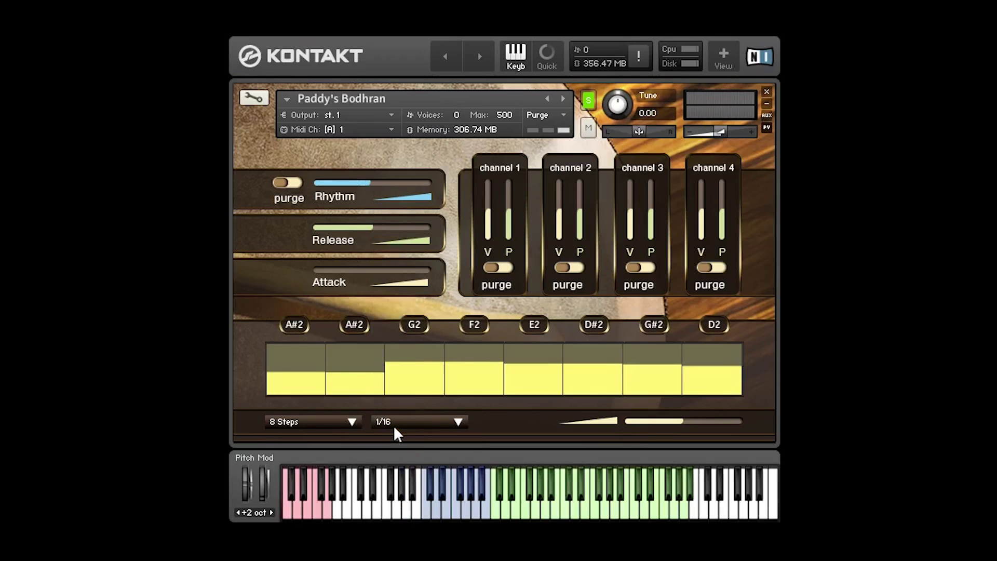
drag(360, 383, 362, 347)
click(474, 359)
drag(475, 359, 474, 377)
click(585, 371)
drag(584, 370, 588, 350)
click(703, 380)
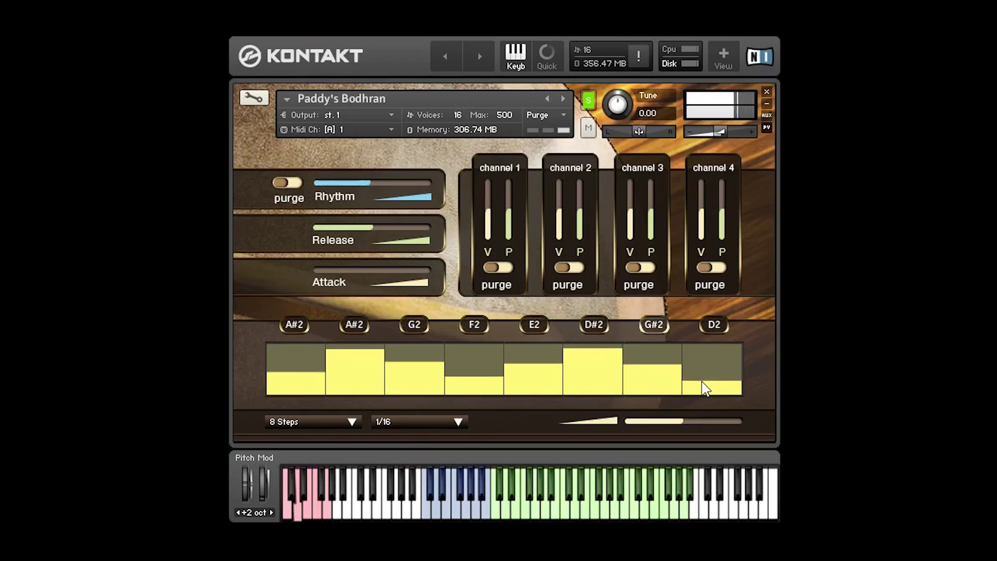
Lower the sequencer's unlabelled slider to about one fifth and extend the pattern starting on A#2 to 9 steps
drag(678, 418, 628, 420)
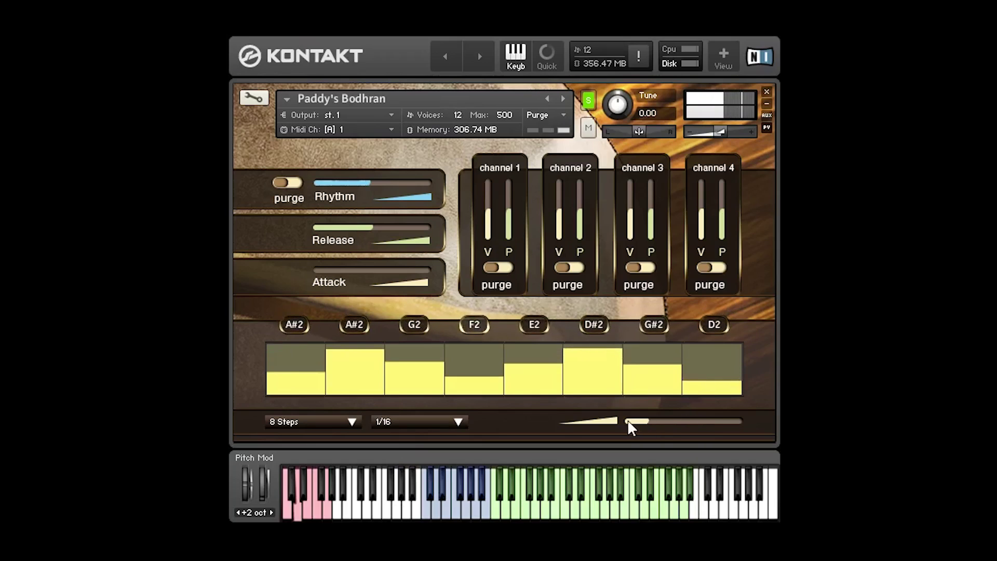
click(299, 424)
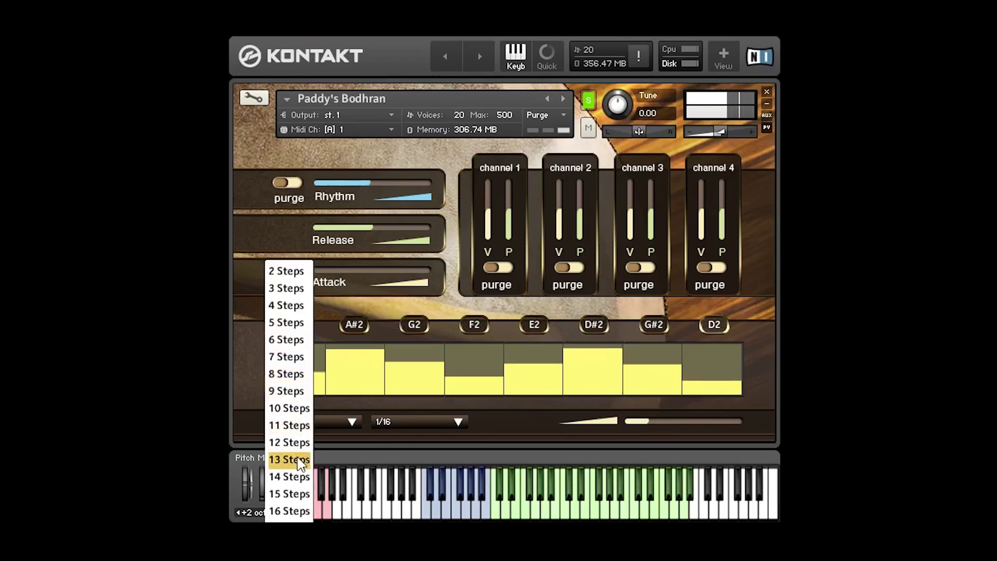
click(304, 391)
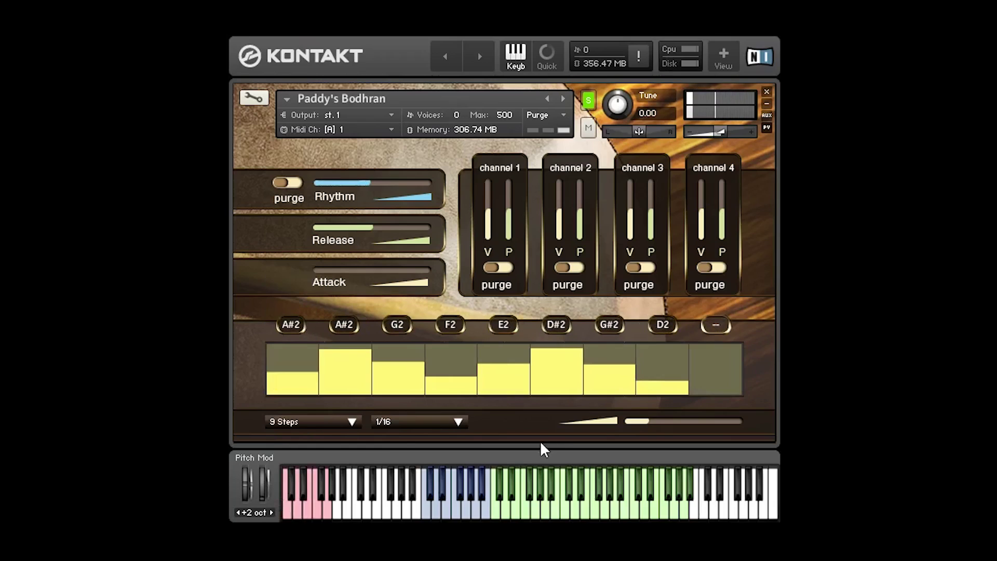
Clear the notes from all remaining steps of the 3/32 pattern starting on C2
click(472, 480)
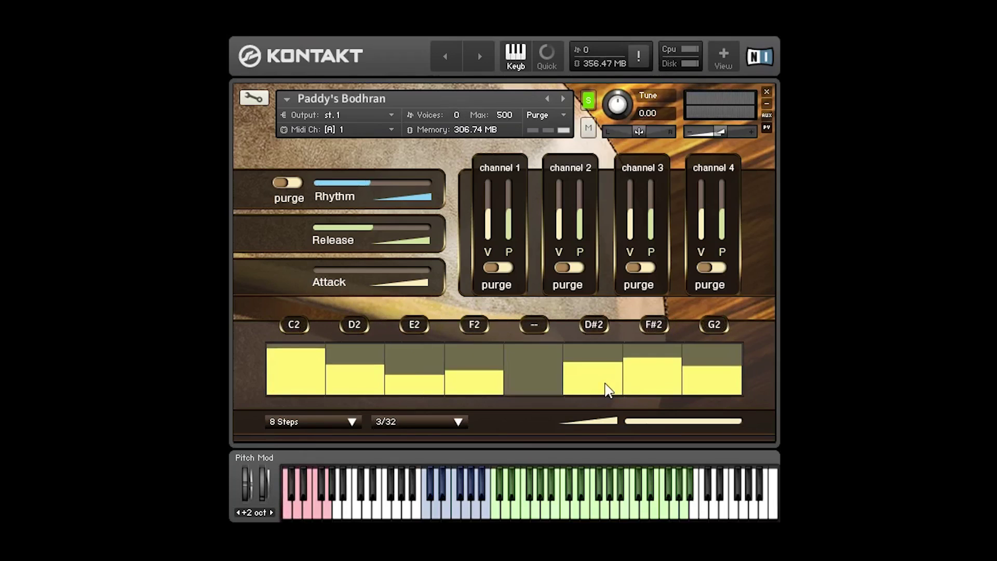
click(653, 326)
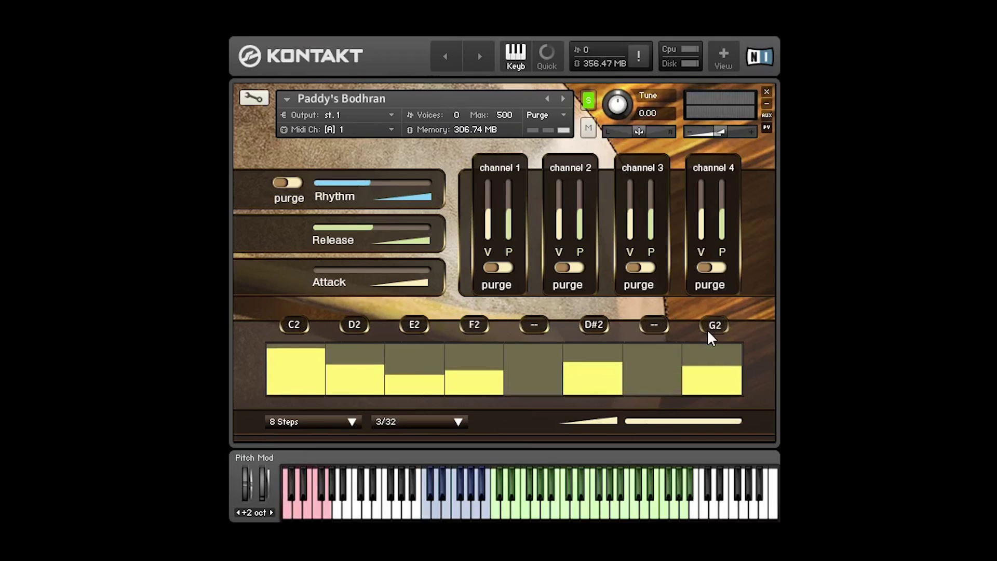
click(709, 331)
click(593, 326)
click(478, 324)
click(413, 324)
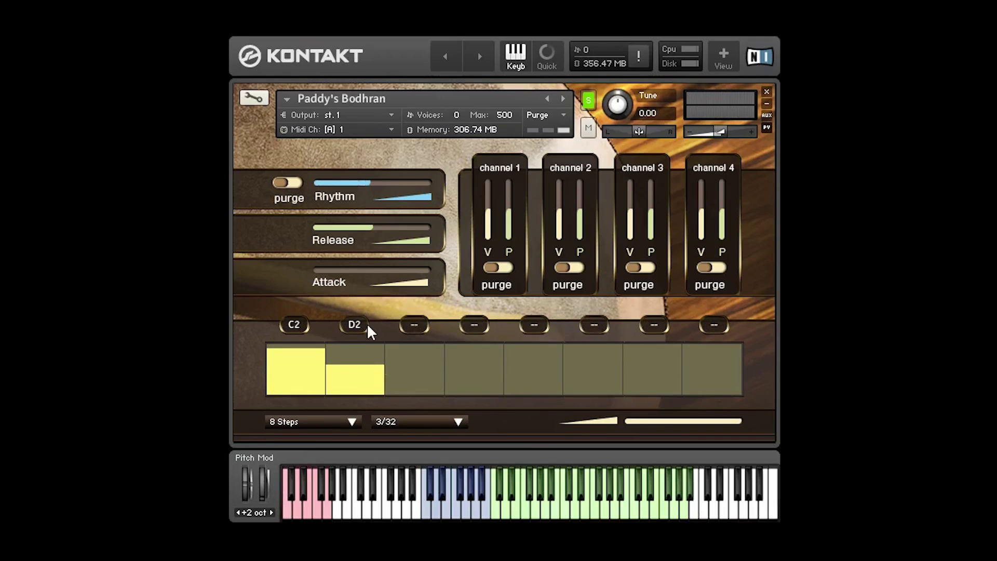
click(364, 325)
click(295, 326)
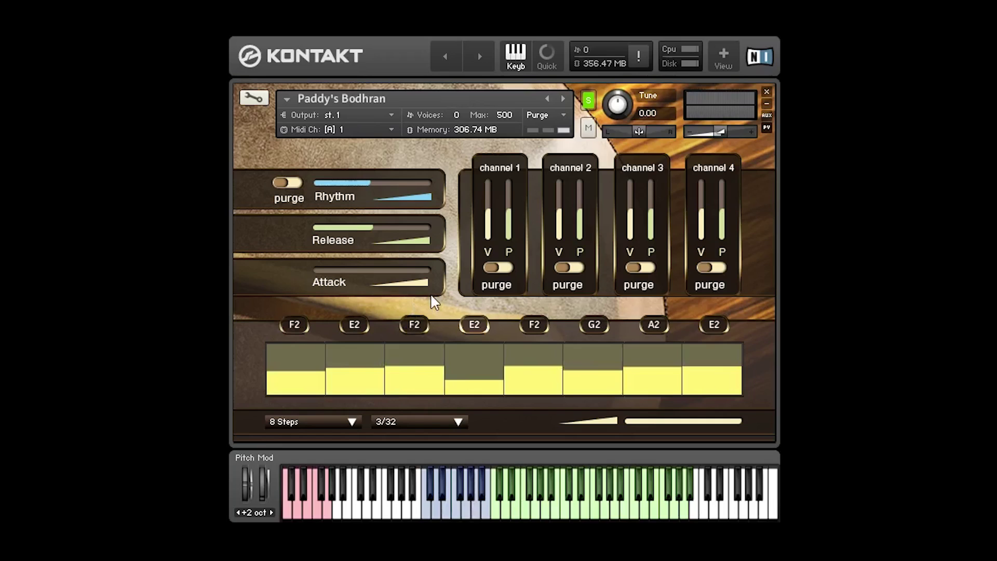
Load Paddy's Cajon, play a key in its green range, and return to Paddy's Bodhran
click(563, 98)
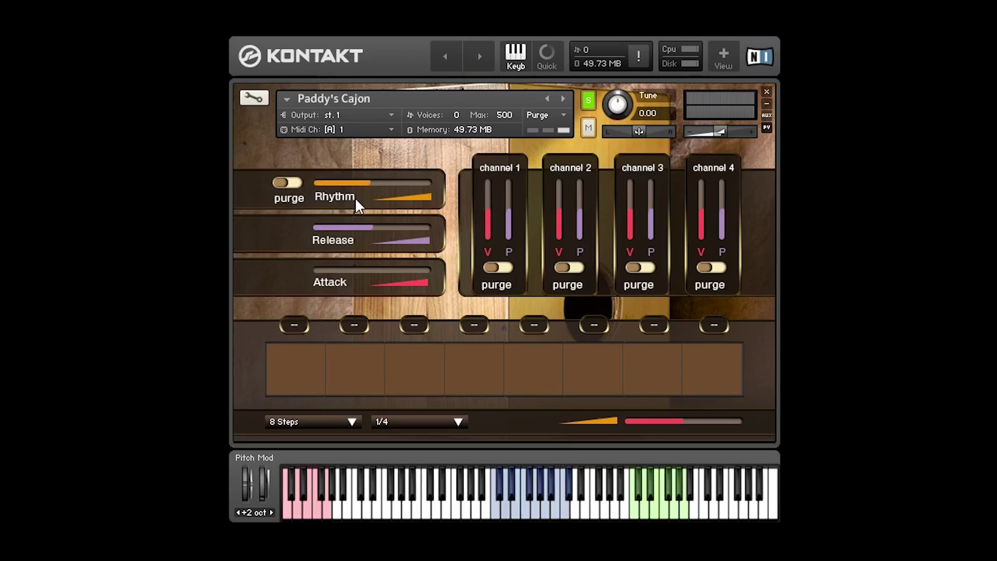
click(639, 511)
click(546, 100)
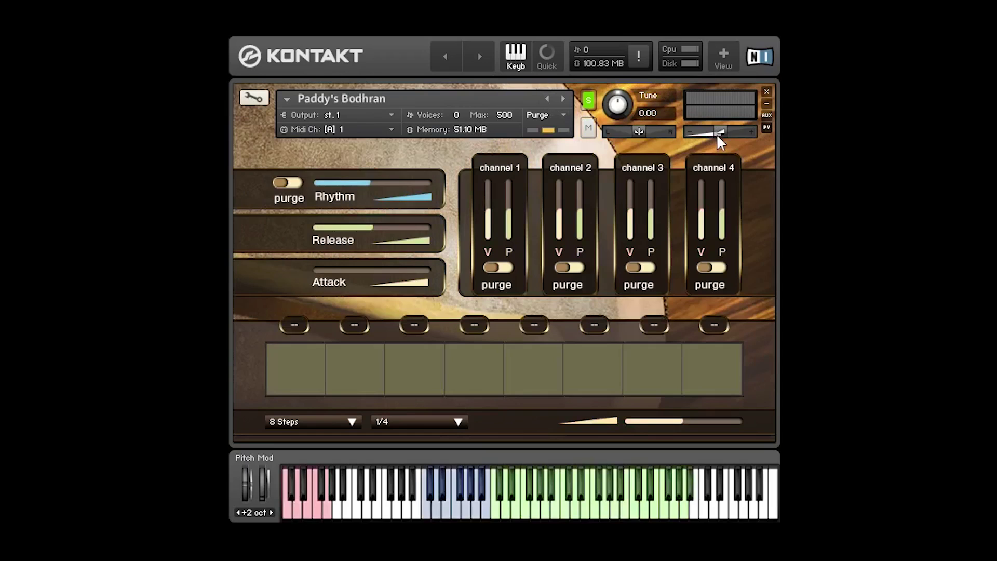
Raise the output volume of Paddy's Bodhran slightly
drag(716, 134, 727, 135)
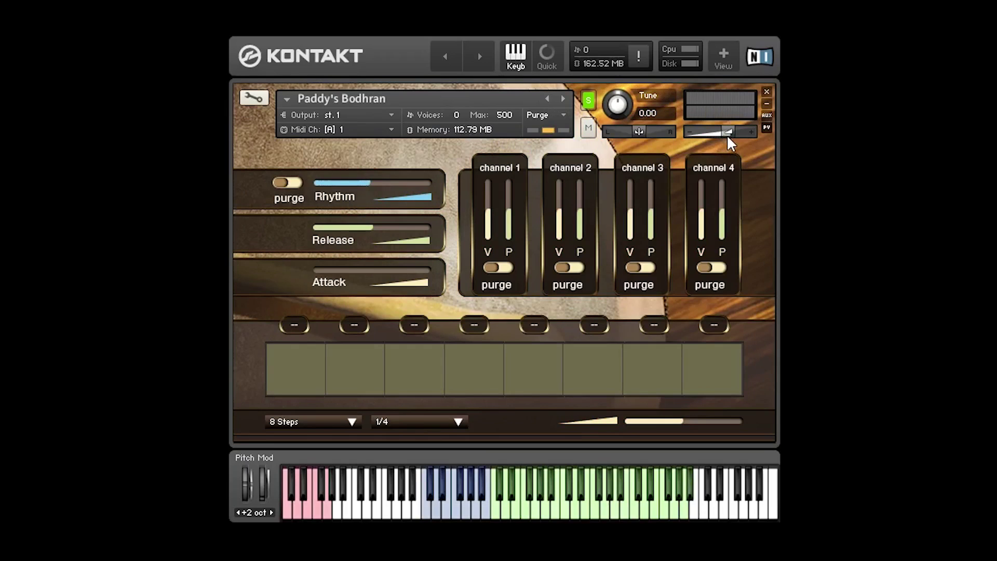